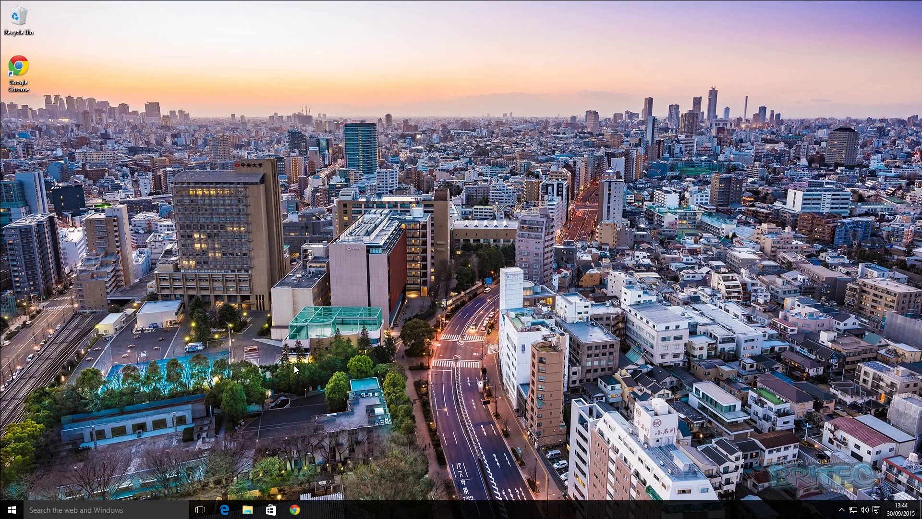
Restart the PC from the Start menu and enter the PhoenixBIOS Setup Utility.
click(12, 510)
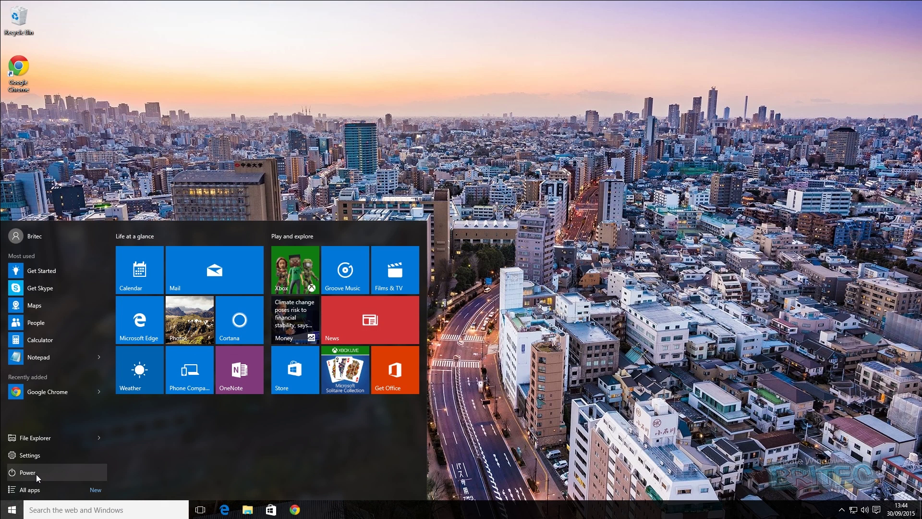
click(36, 474)
key(Escape)
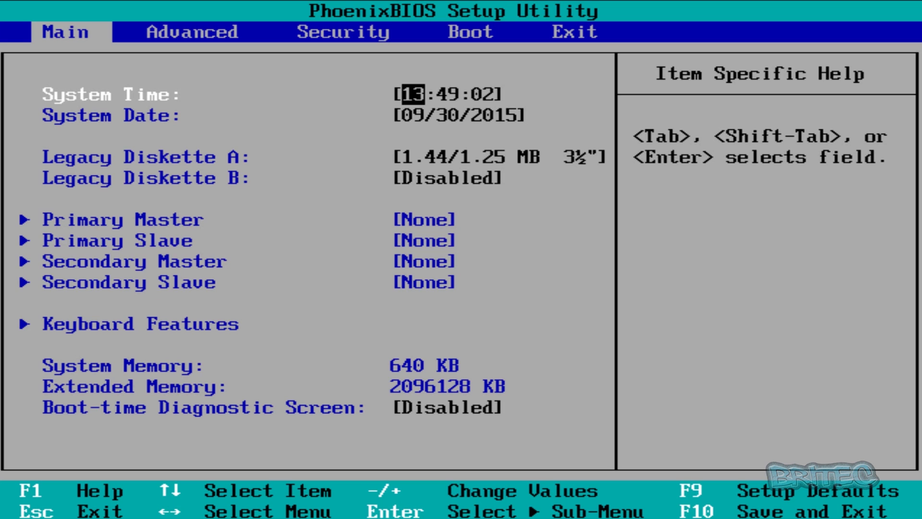
Move CD-ROM Drive to the top of the Boot order, then save and exit with F10.
key(Right)
key(Right)
key(Right)
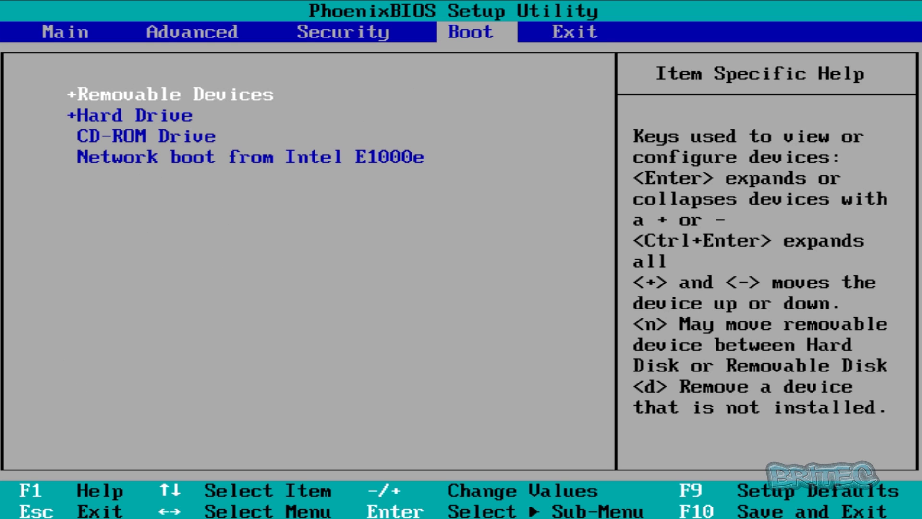
key(Down)
key(Down)
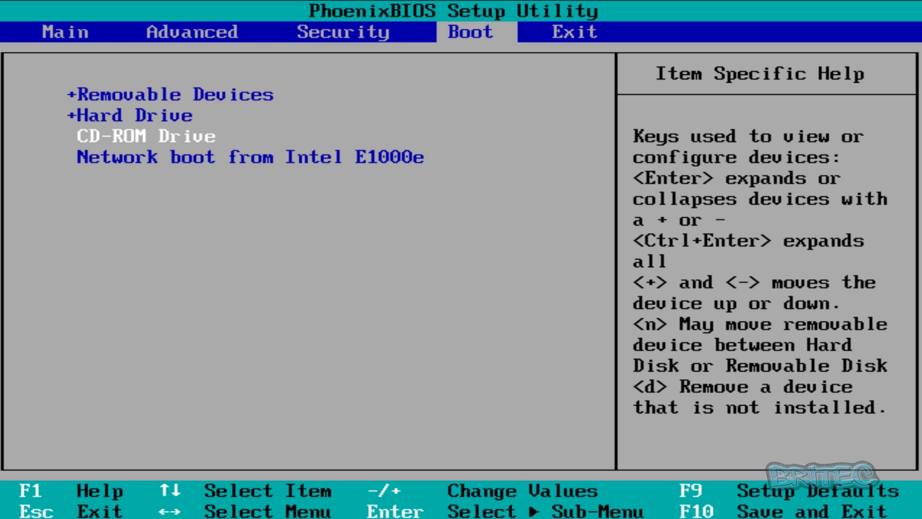
key(Up)
key(Up)
key(Down)
key(Down)
key(plus)
key(plus)
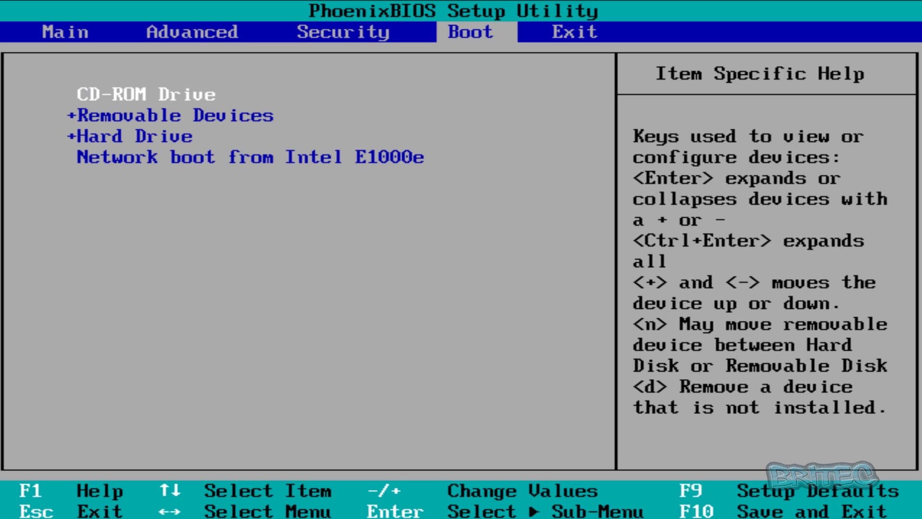
key(F10)
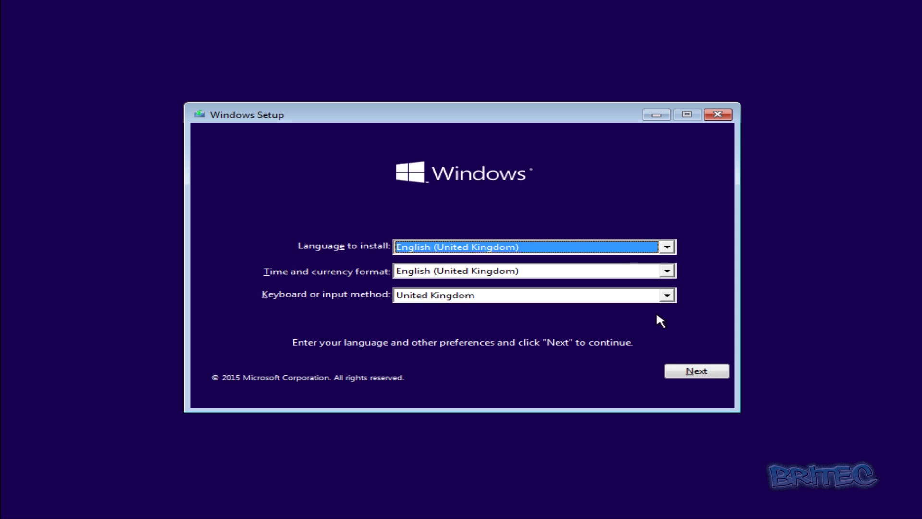
Accept the Windows Setup language settings and open Troubleshoot in the disc's repair options.
click(706, 377)
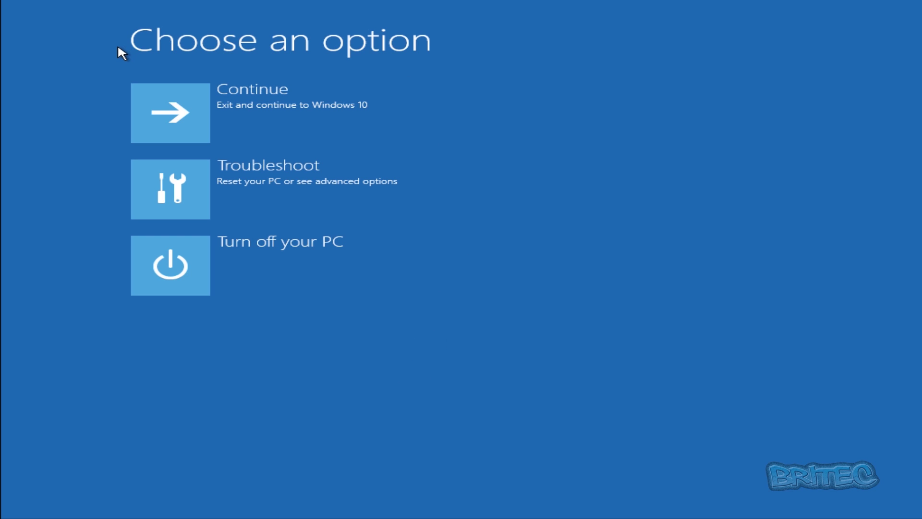
click(186, 184)
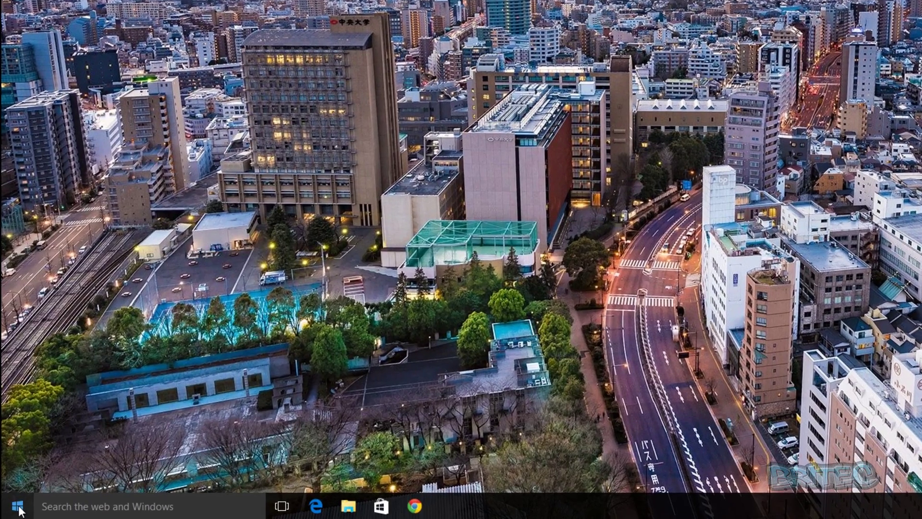
Bring up the Start menu showing the tiles, Most used apps and Power entry.
click(13, 509)
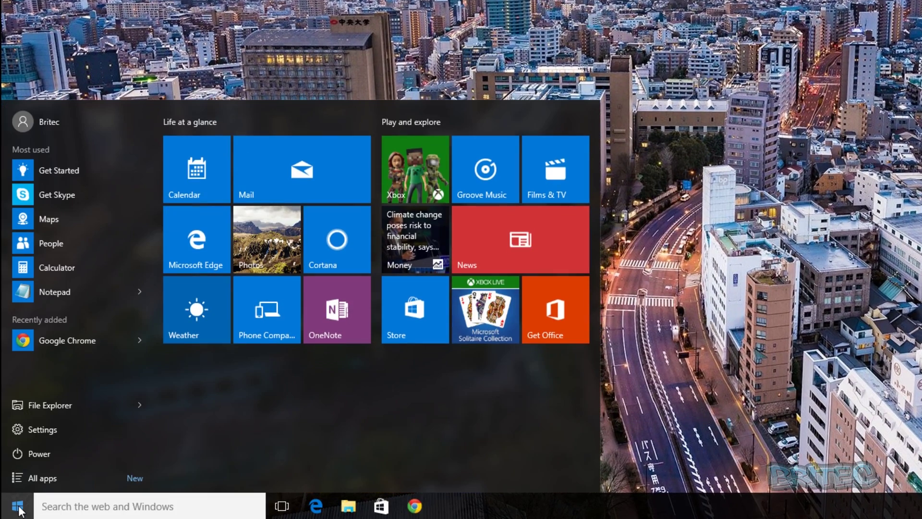
Go to Settings > Update & Security > Recovery to show Reset this PC and Advanced start-up.
click(45, 429)
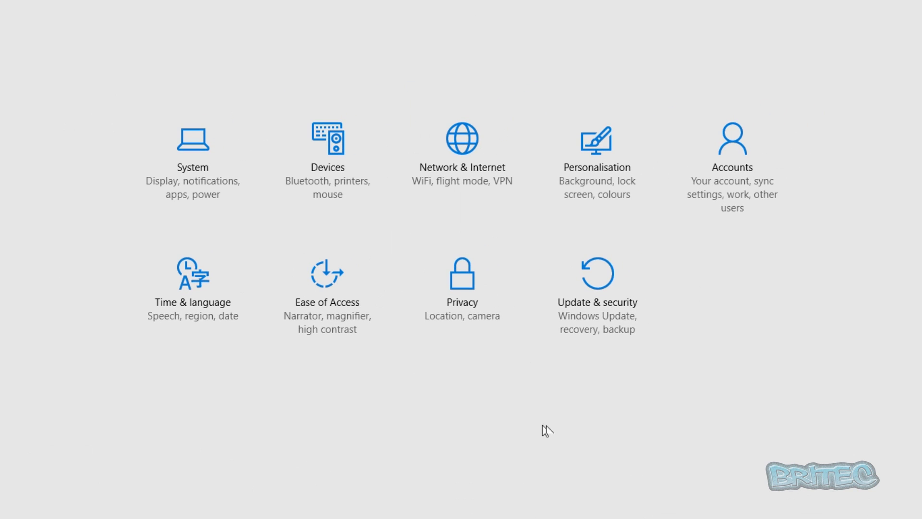
click(605, 301)
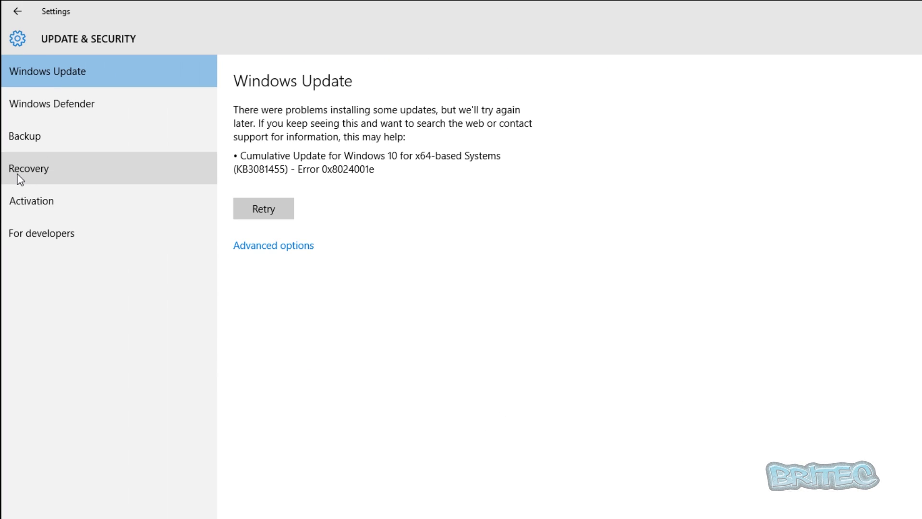
click(20, 179)
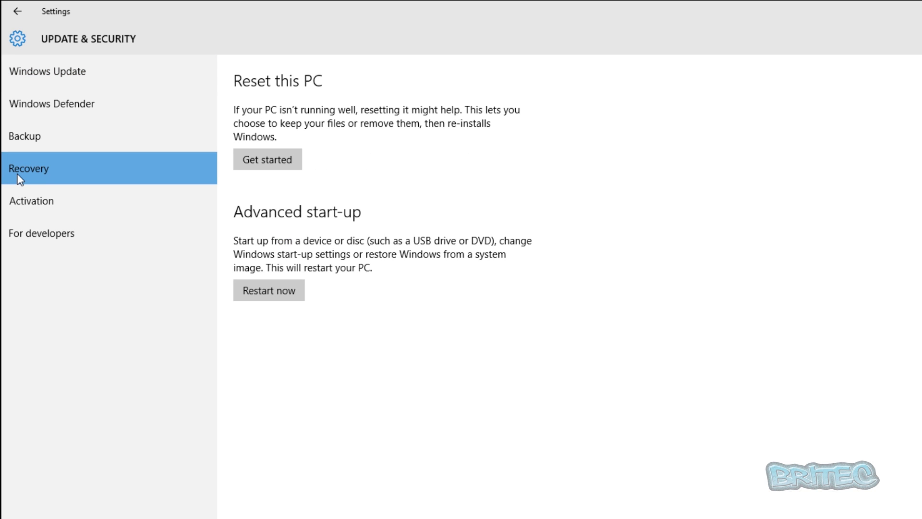
click(281, 164)
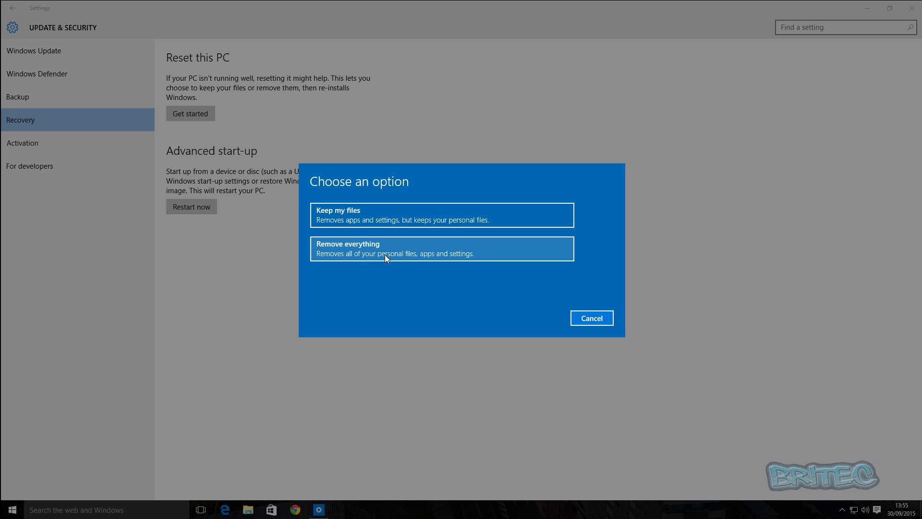
click(357, 253)
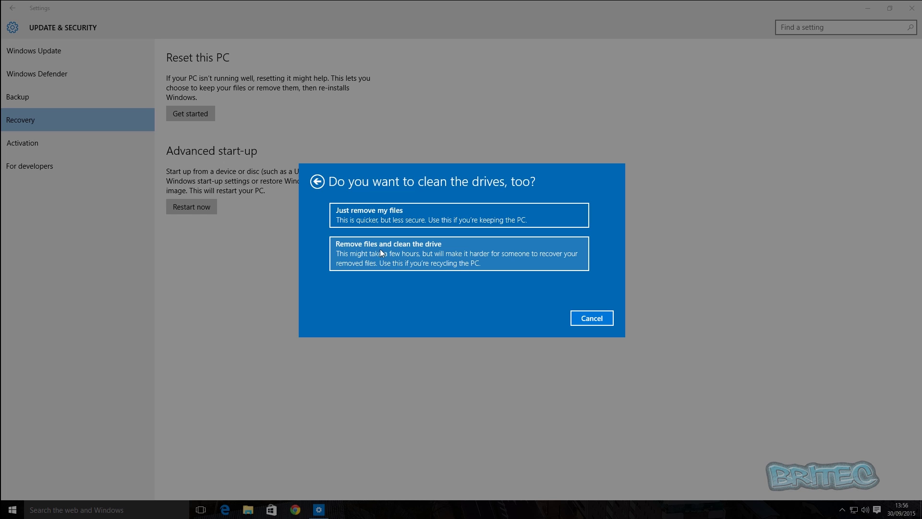
click(601, 321)
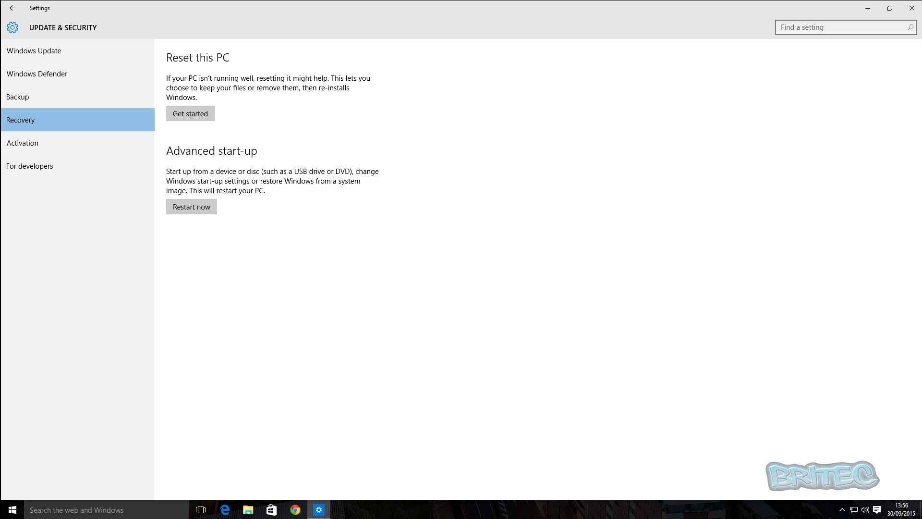
click(912, 7)
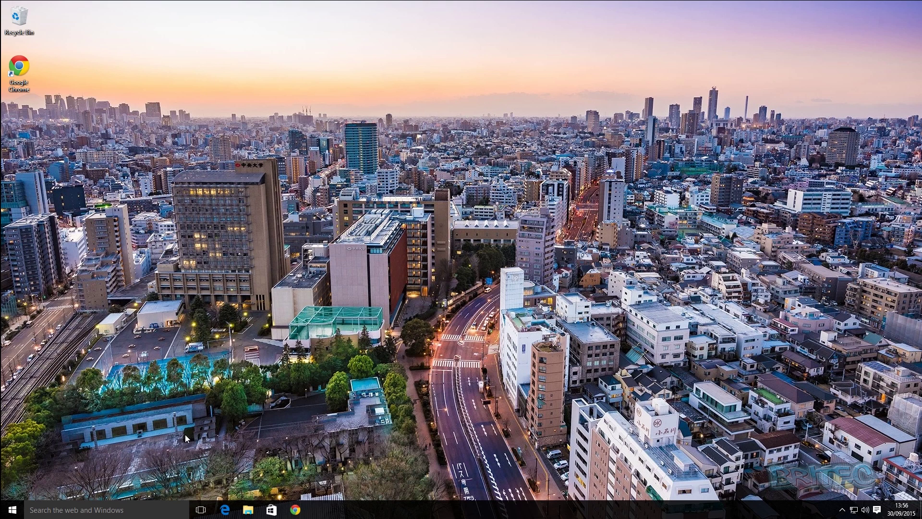
Restart from Start > Power with Shift held to boot into the recovery options.
click(13, 513)
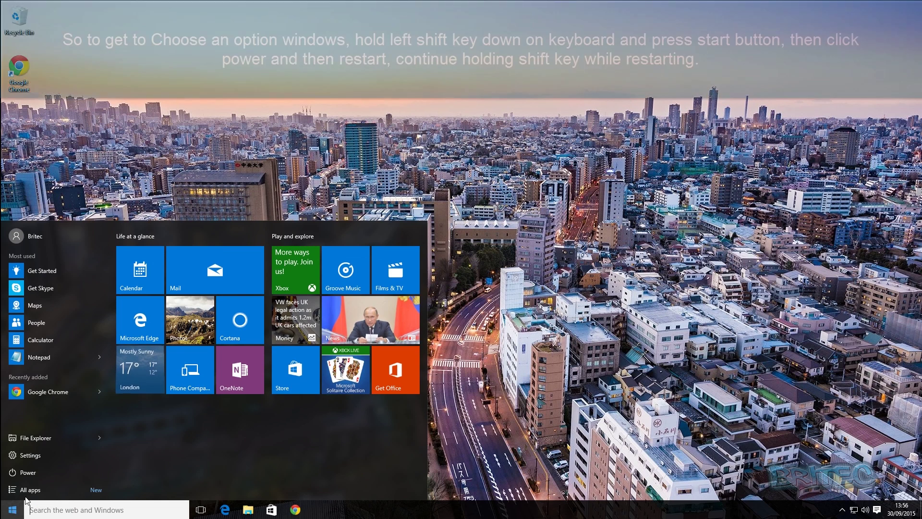
click(37, 471)
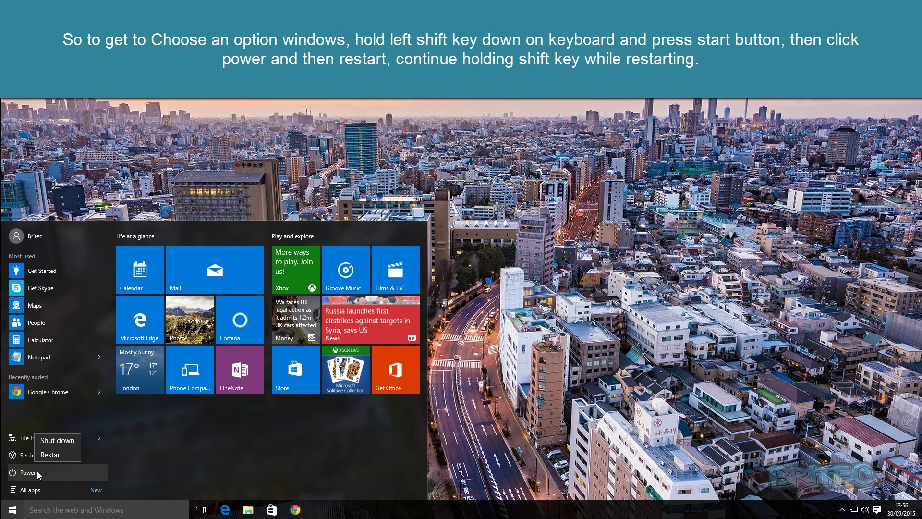
shift+click(53, 453)
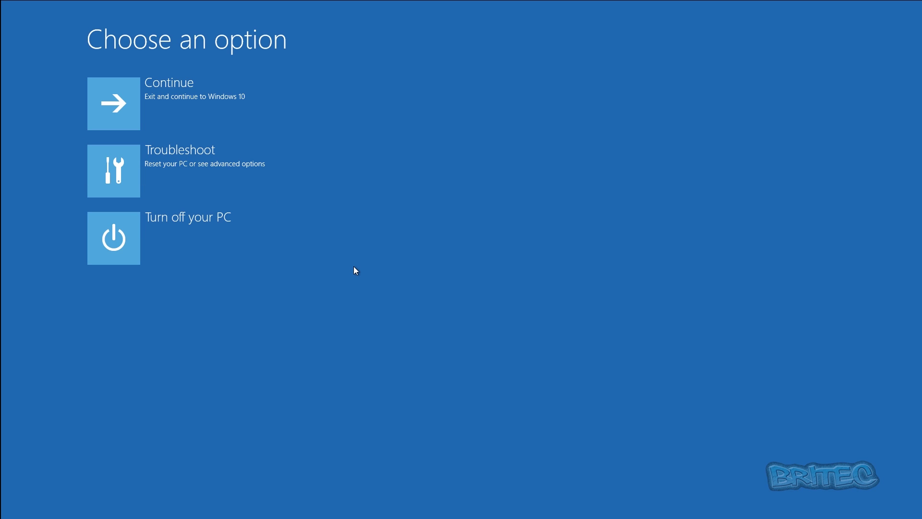
Choose Troubleshoot, then Reset this PC in the recovery environment.
click(131, 170)
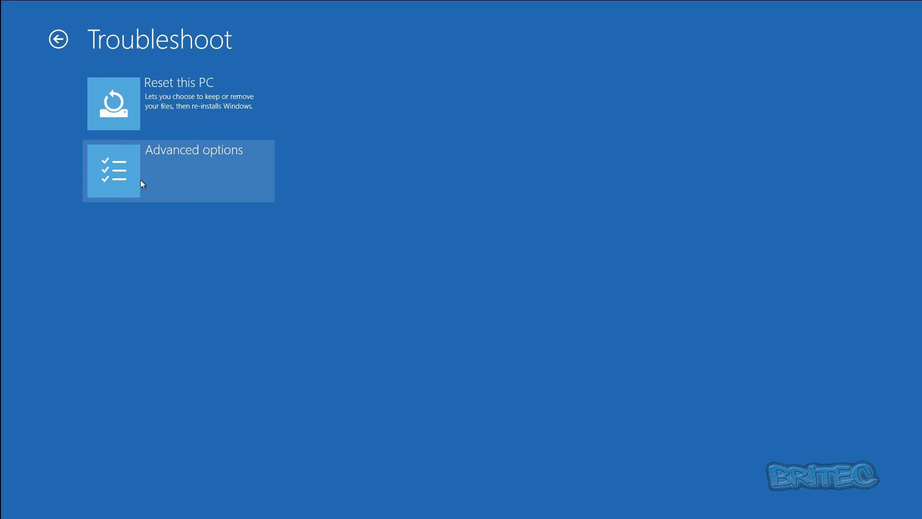
click(135, 104)
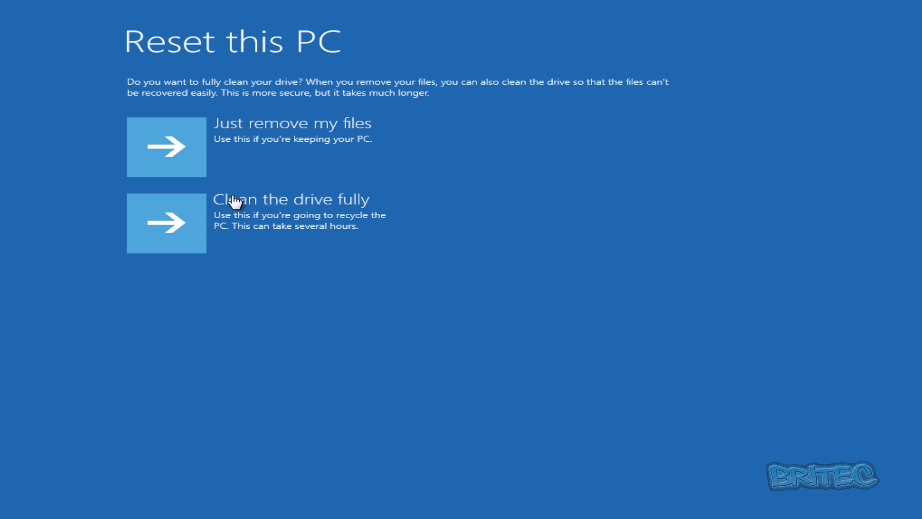
Choose Just remove my files so the reset reinstalls Windows without a full drive clean.
click(161, 152)
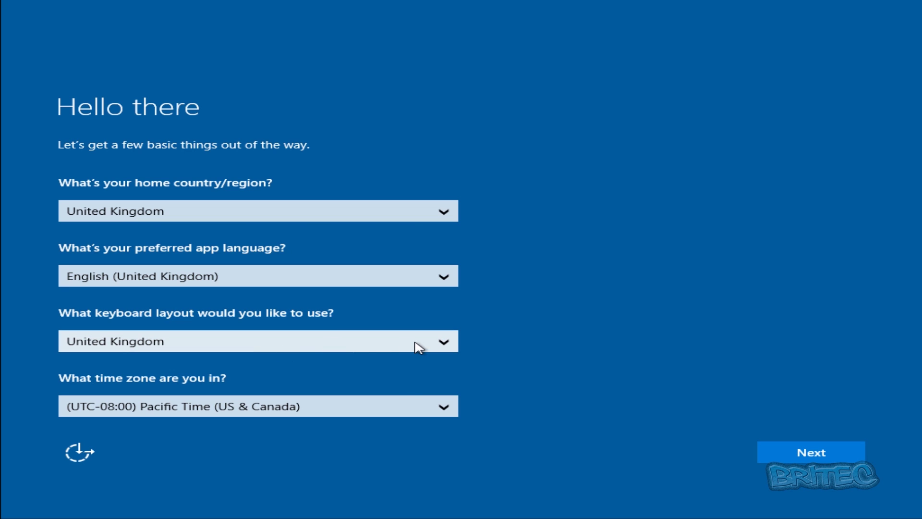
Pick the (UTC) Dublin, Edinburgh, Lisbon, London time zone and apply the United Kingdom settings.
click(402, 398)
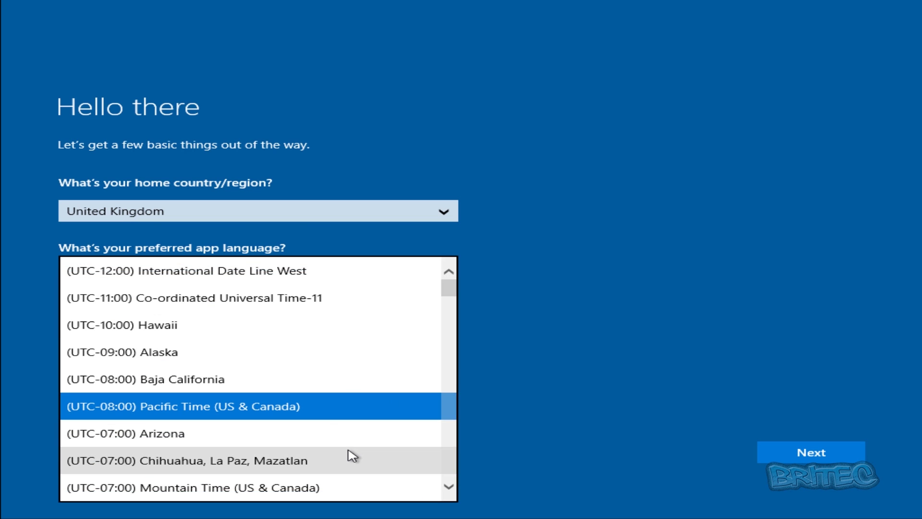
scroll(346, 454, down, 2)
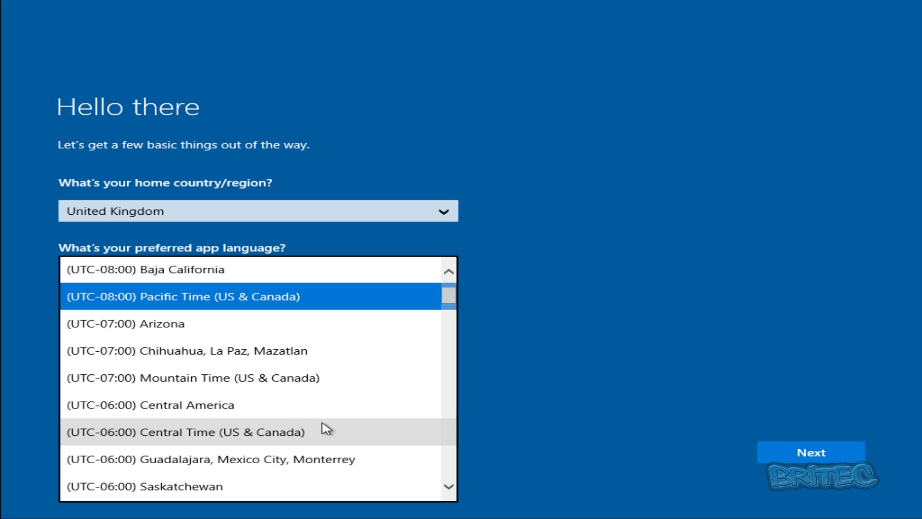
scroll(331, 417, down, 4)
scroll(327, 379, down, 2)
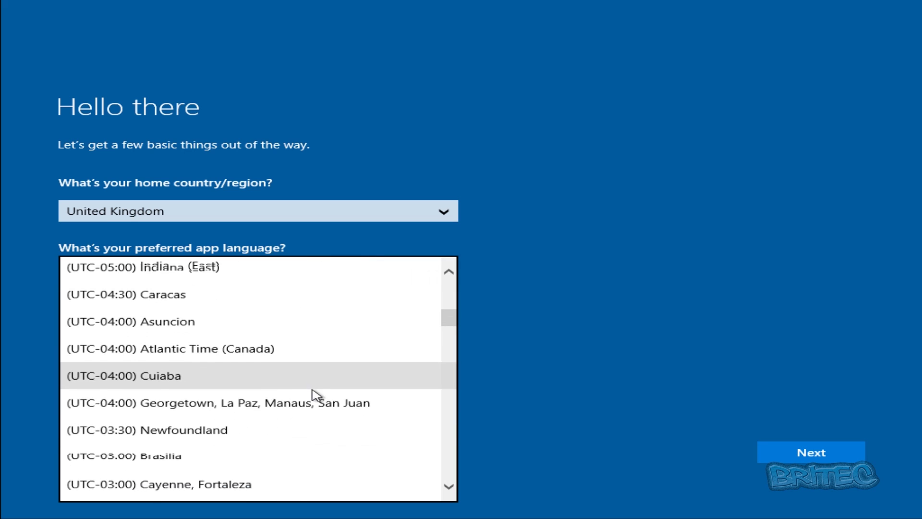
scroll(296, 427, down, 5)
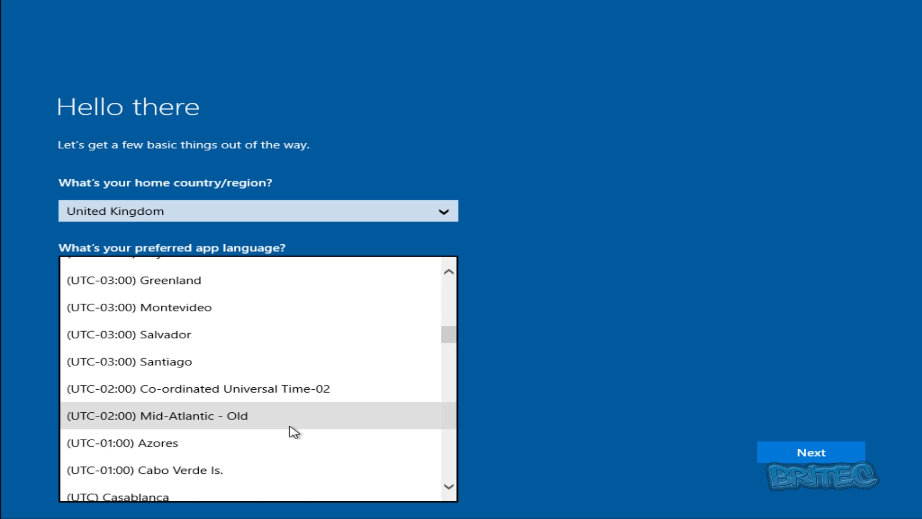
scroll(292, 427, down, 3)
click(215, 408)
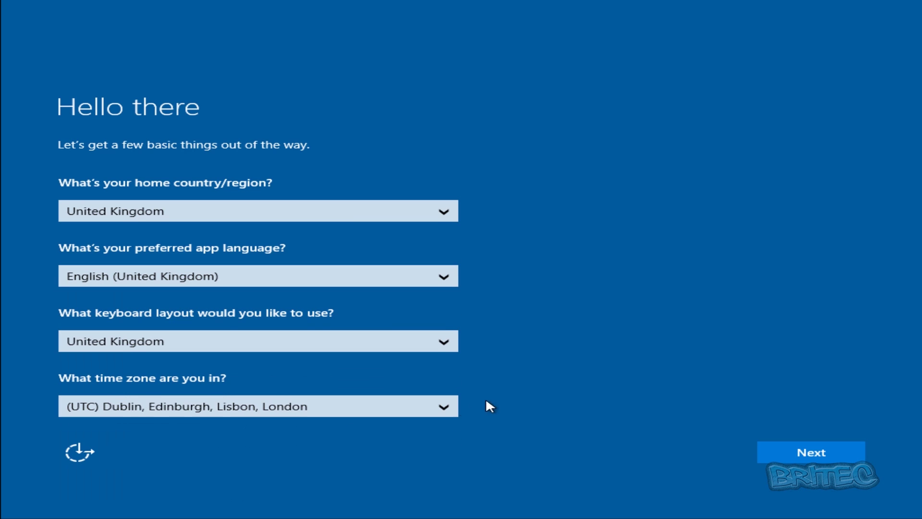
click(796, 453)
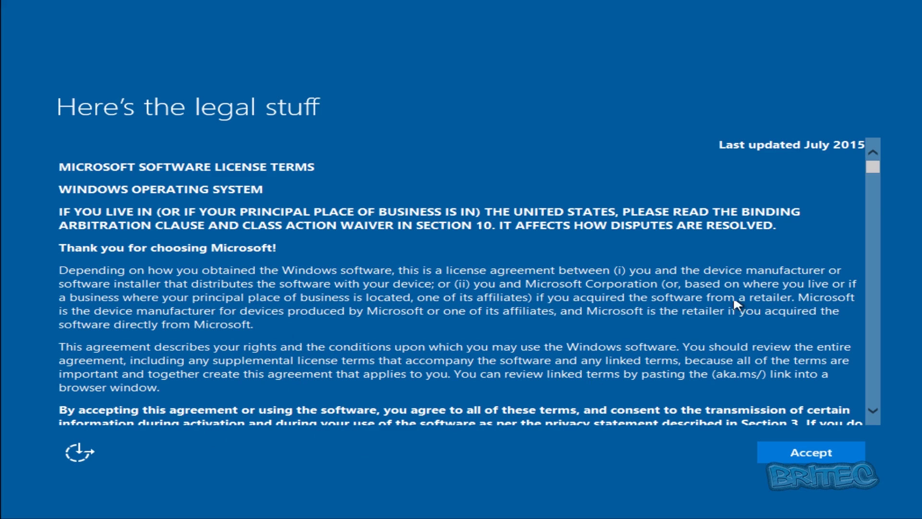
Scroll to the end of the Microsoft licence terms and accept them.
drag(873, 168, 846, 433)
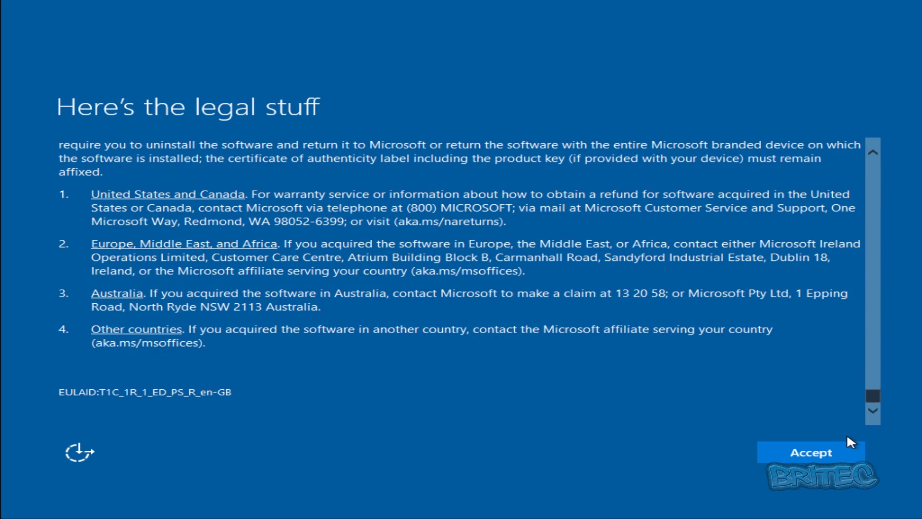
click(831, 456)
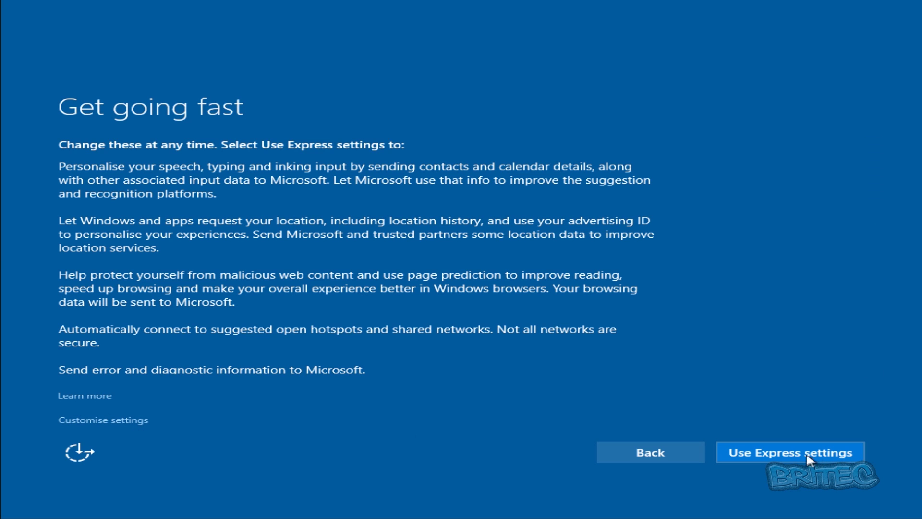
In Customise settings, turn off input personalisation, typing data, advertising ID and location, then continue.
click(92, 421)
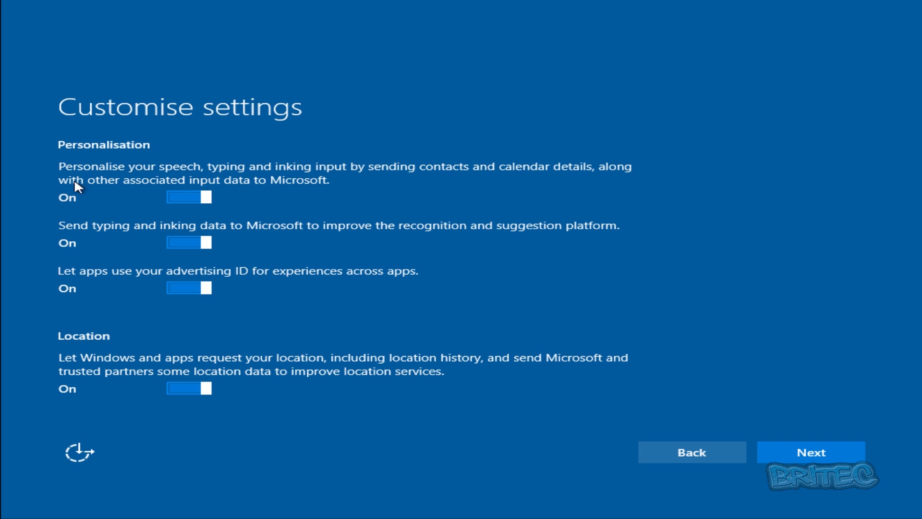
click(188, 197)
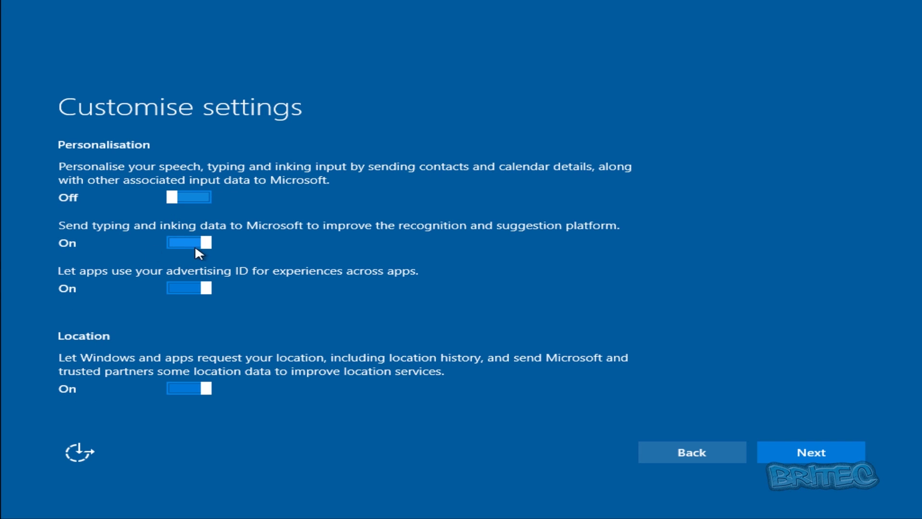
click(185, 241)
click(186, 287)
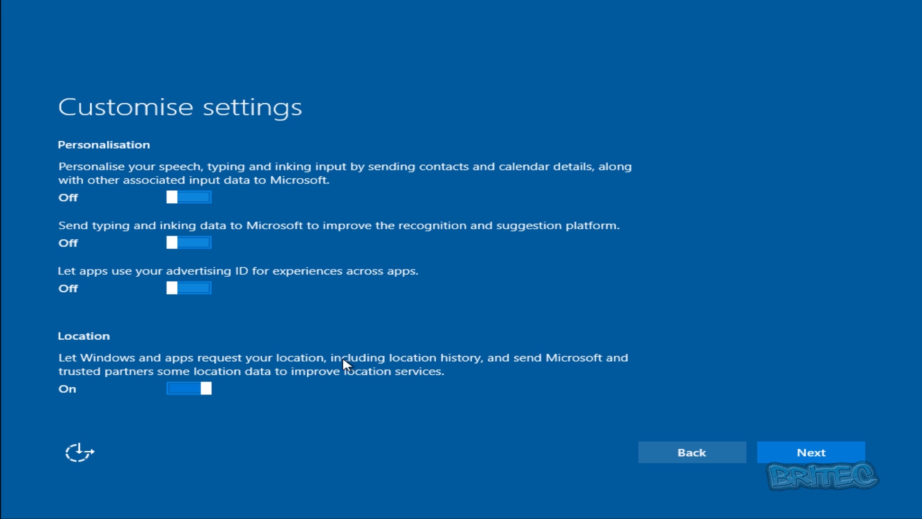
click(192, 391)
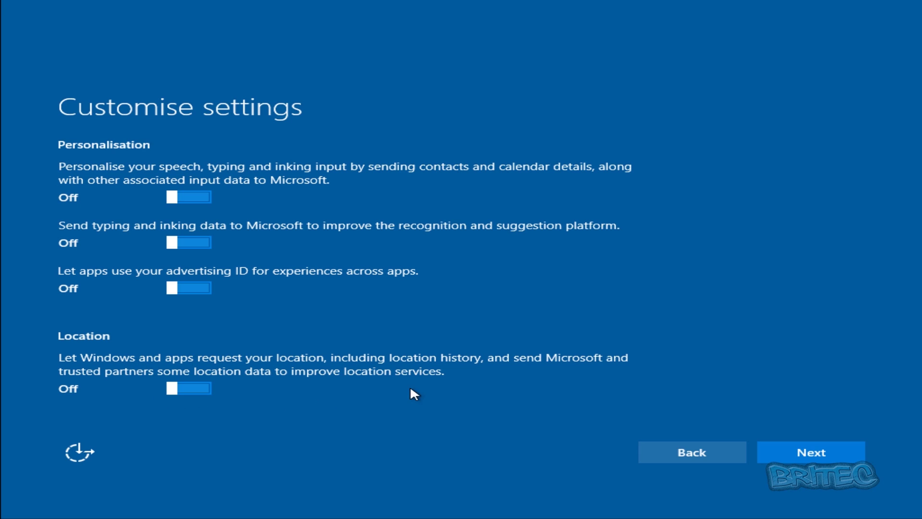
click(807, 454)
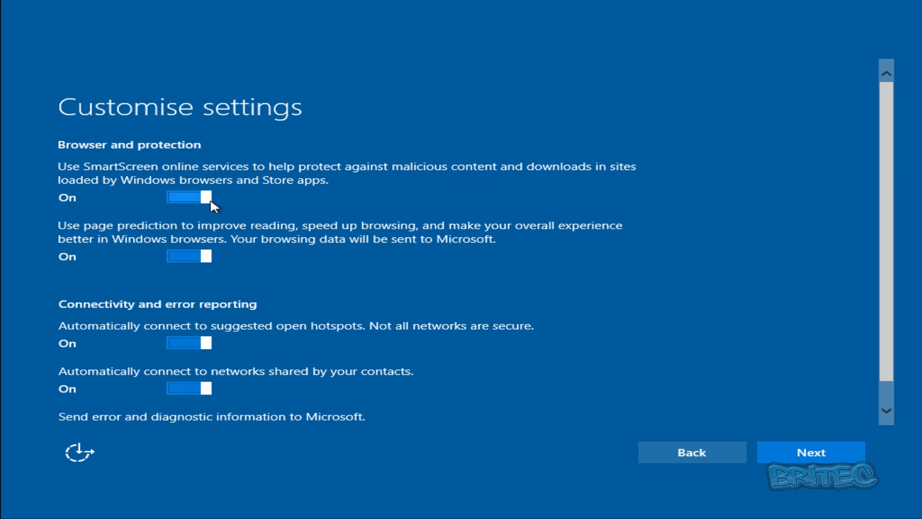
Turn off page prediction, auto-connect to open hotspots and error reporting, leaving SmartScreen on.
click(189, 256)
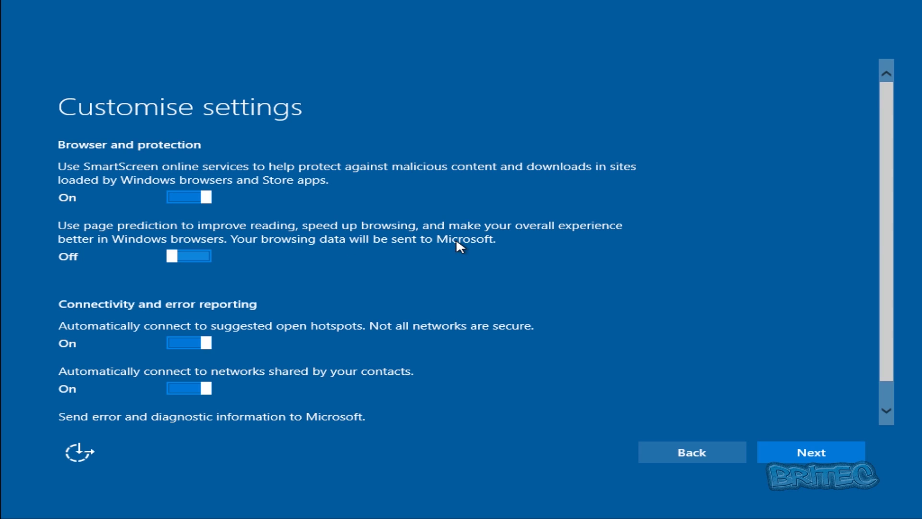
click(193, 344)
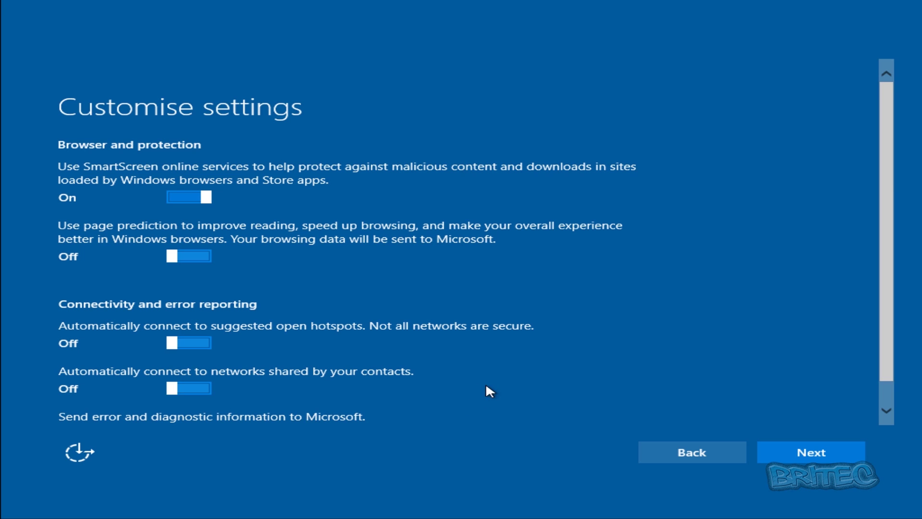
scroll(486, 382, down, 1)
click(180, 408)
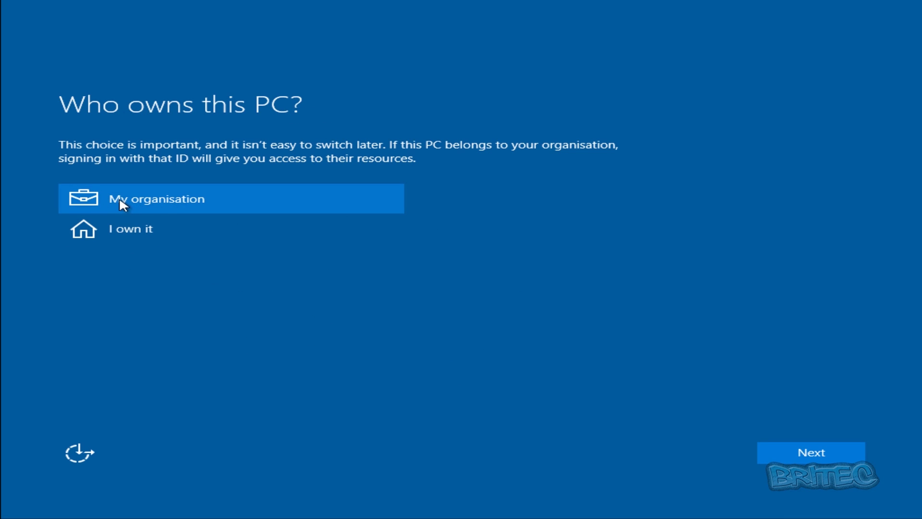
Choose 'I own it' as the PC's ownership and continue.
click(128, 229)
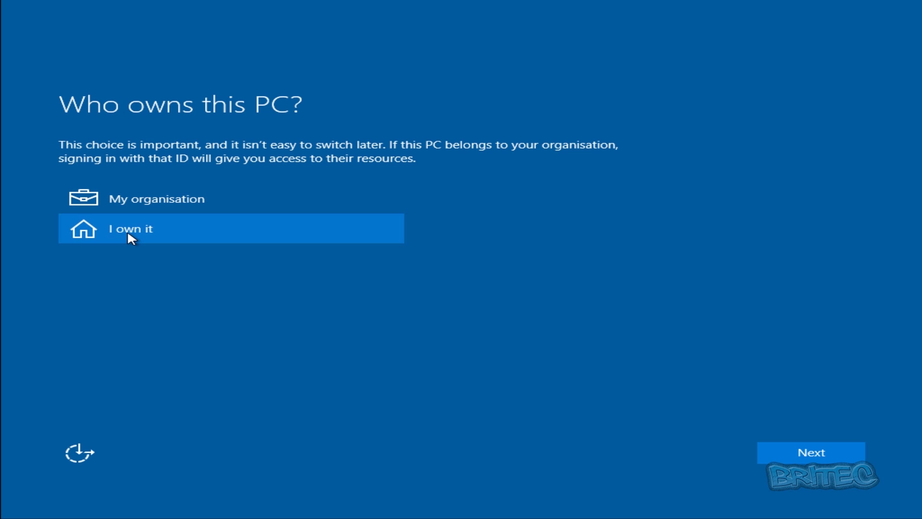
click(818, 461)
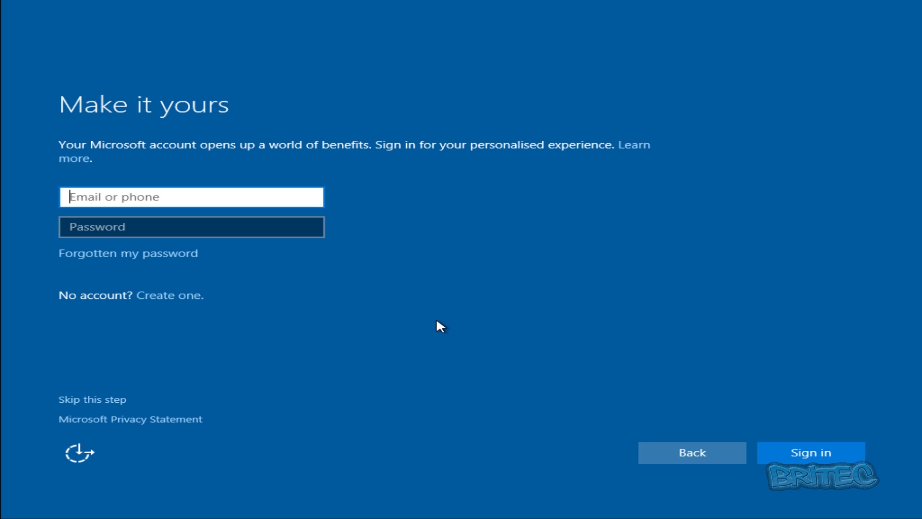
Skip the Microsoft account sign-in using the 'Skip this step' link.
click(90, 399)
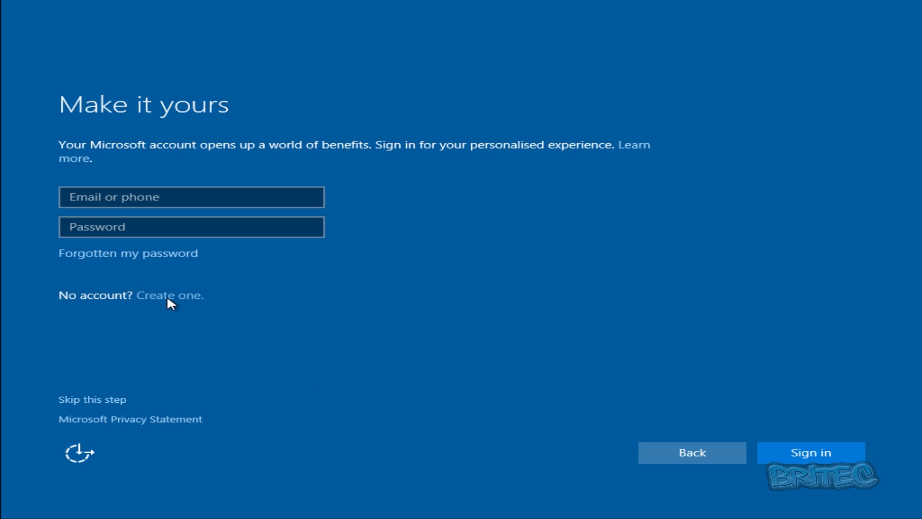
click(113, 194)
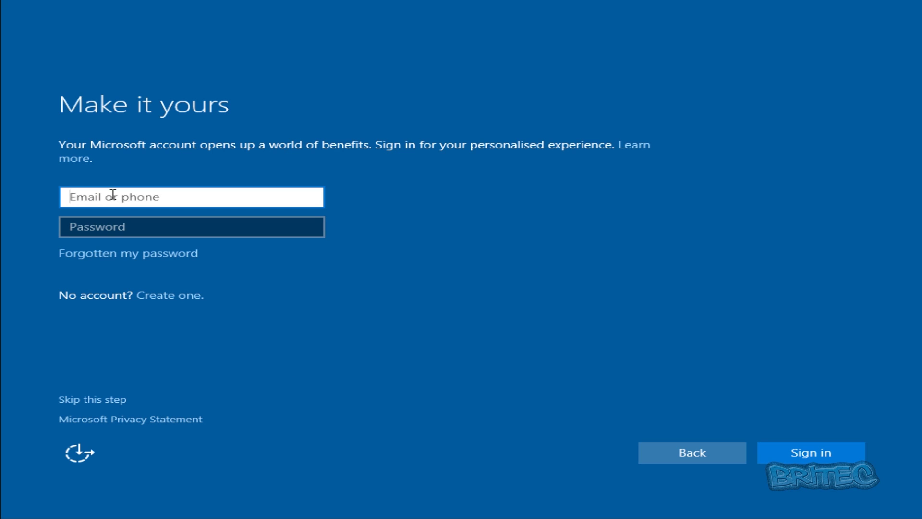
click(99, 230)
click(107, 195)
click(119, 224)
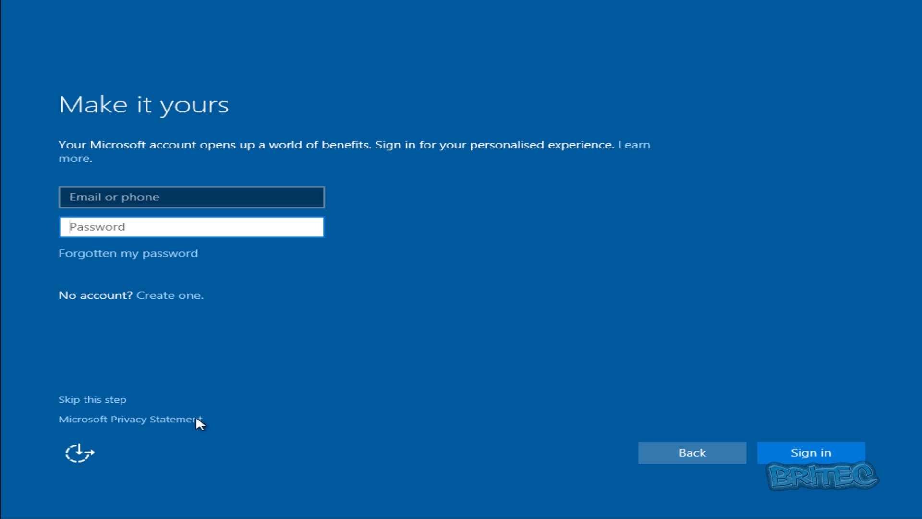
click(95, 401)
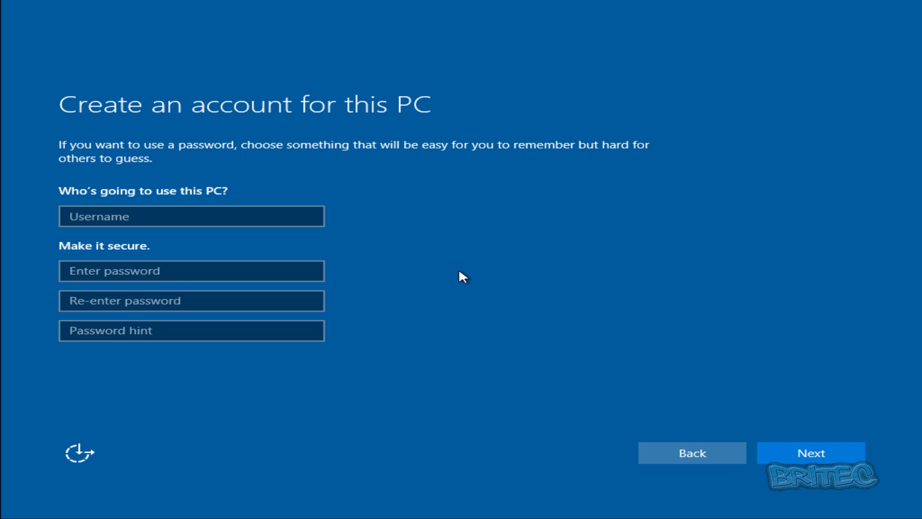
Create a local account named 'Britec' with the password fields left empty.
click(118, 216)
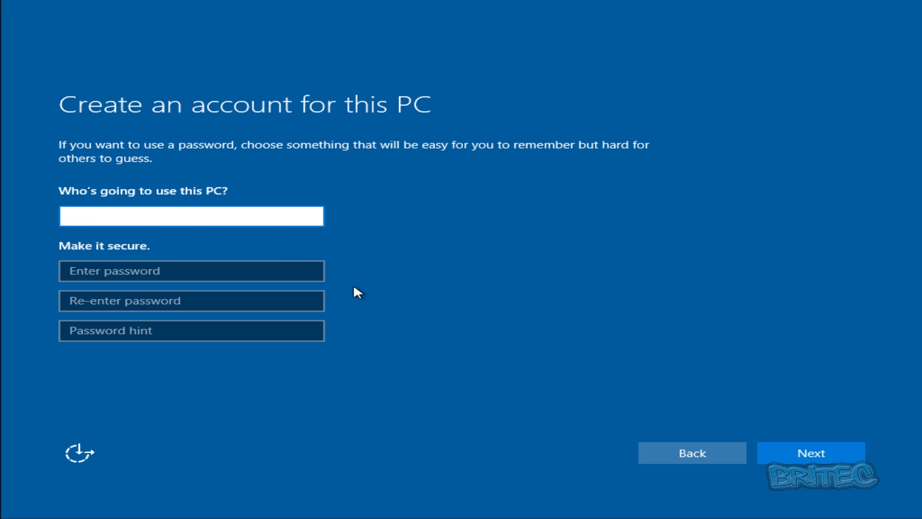
text(Britec)
click(358, 292)
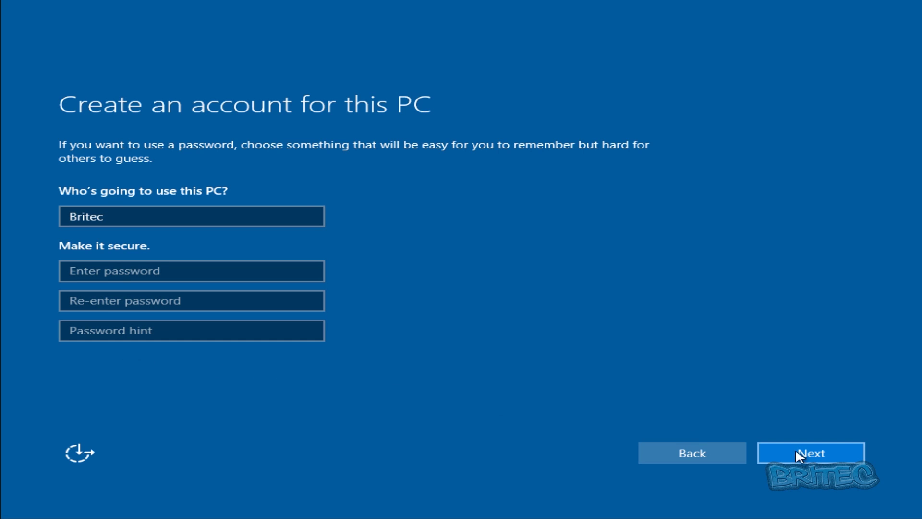
click(814, 459)
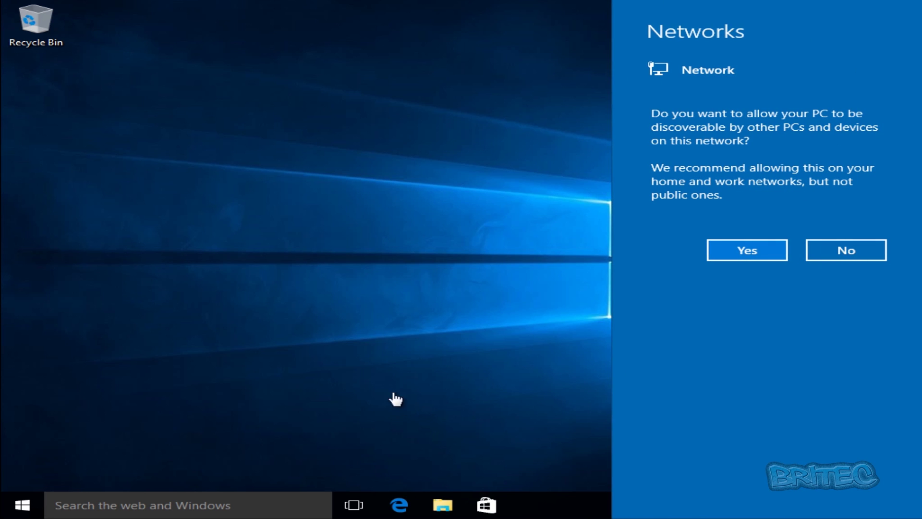
Answer Yes to make the PC discoverable on this network.
click(741, 257)
click(740, 257)
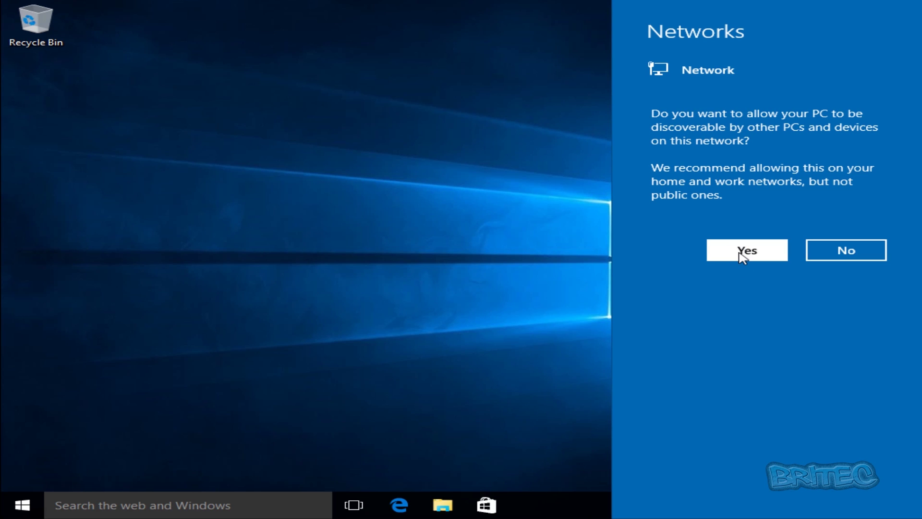